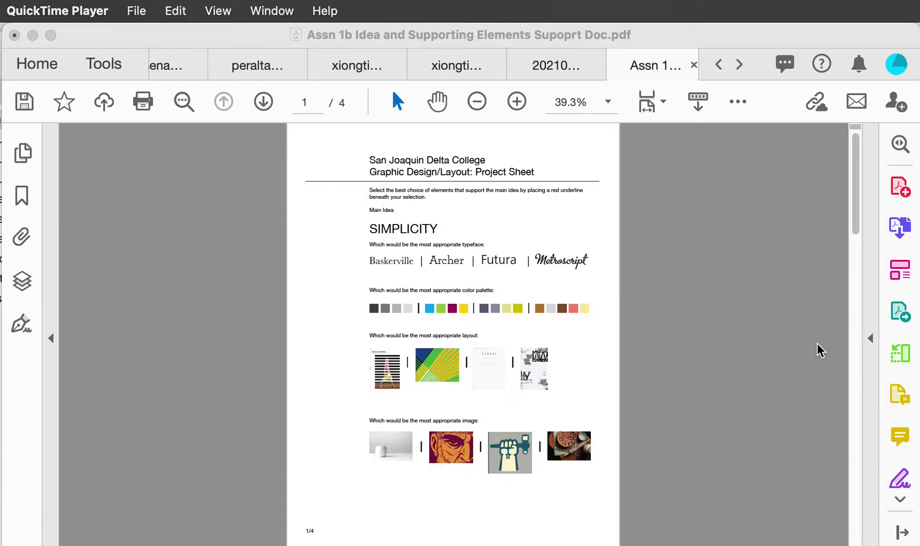
Look through all four pages of the project sheet PDF and return to the first page.
{"action": "left_click", "coordinate": [263, 101]}
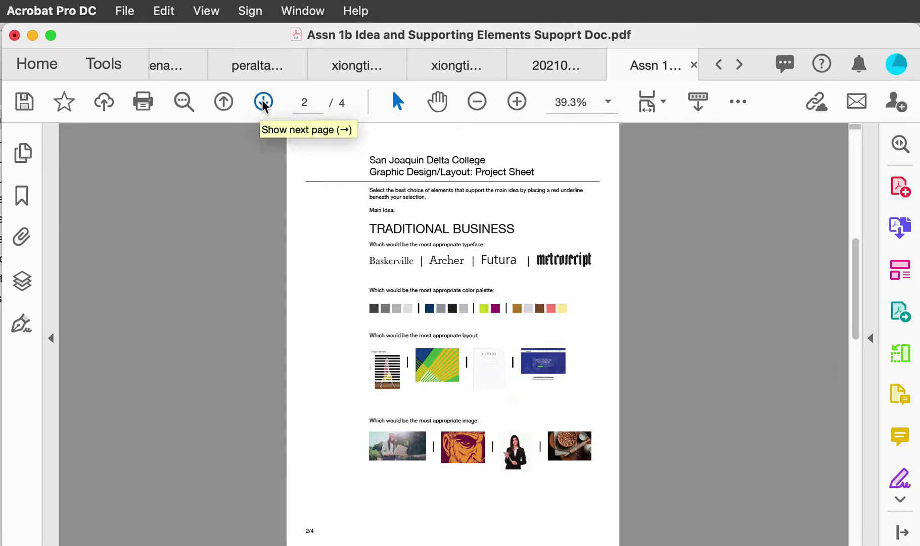
{"action": "left_click", "coordinate": [263, 103]}
{"action": "left_click", "coordinate": [264, 103]}
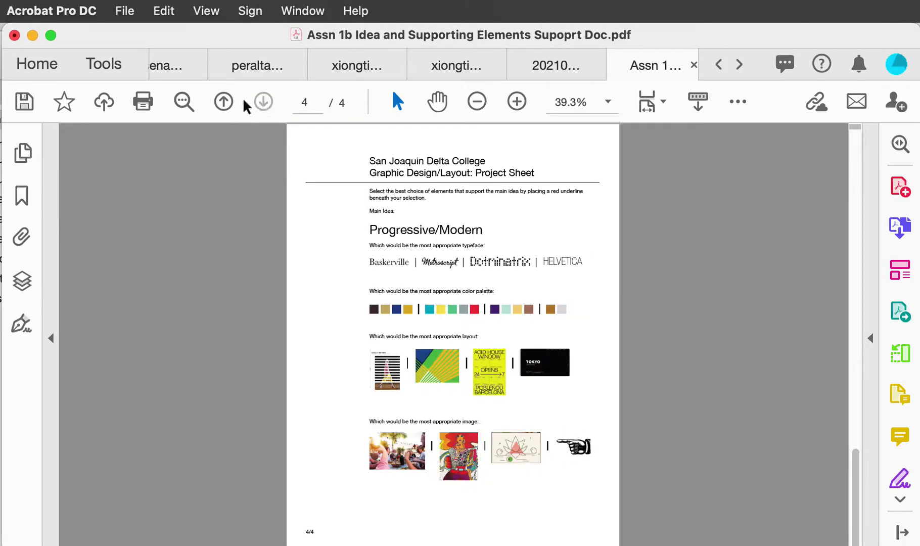
{"action": "left_click", "coordinate": [224, 103]}
{"action": "left_click", "coordinate": [225, 103]}
{"action": "left_click", "coordinate": [224, 103]}
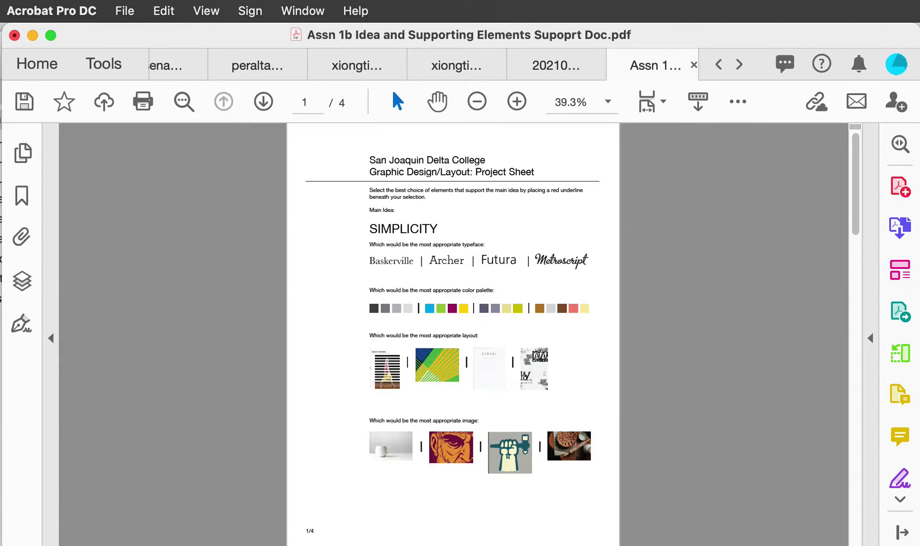
Switch to Finder and compare the file sizes of the original Assn 1b Supoprt Doc PDF and its LR version.
{"action": "key", "text": "super+Tab"}
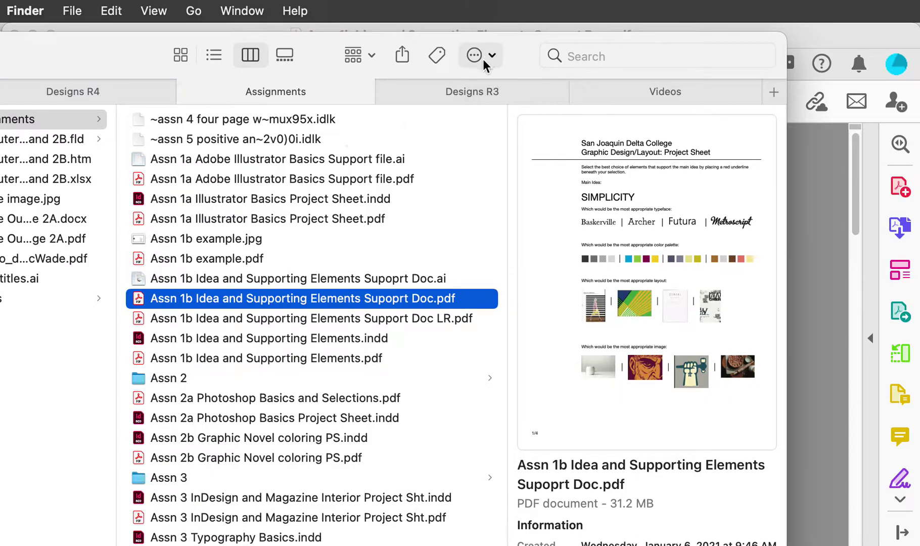
{"action": "left_click_drag", "start_coordinate": [511, 46], "coordinate": [500, 36]}
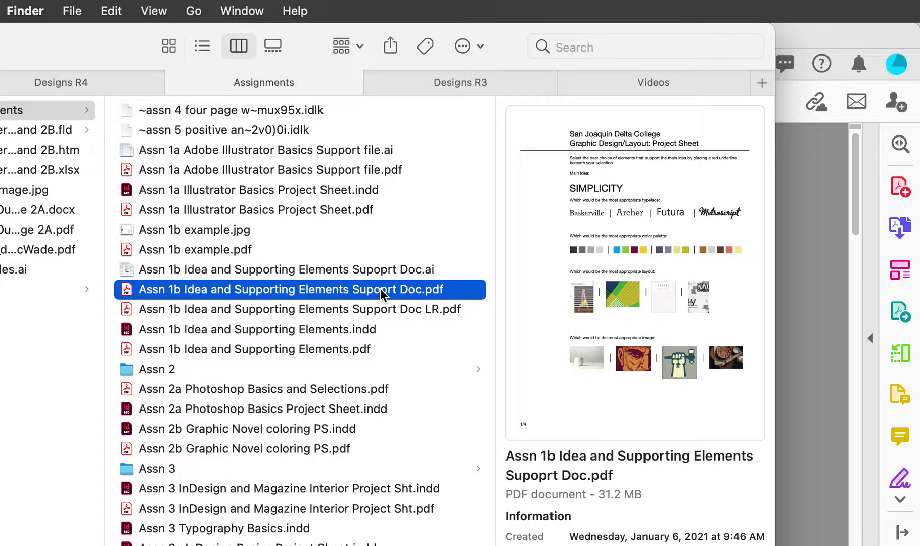
{"action": "mouse_move", "coordinate": [694, 305]}
{"action": "left_click", "coordinate": [426, 310]}
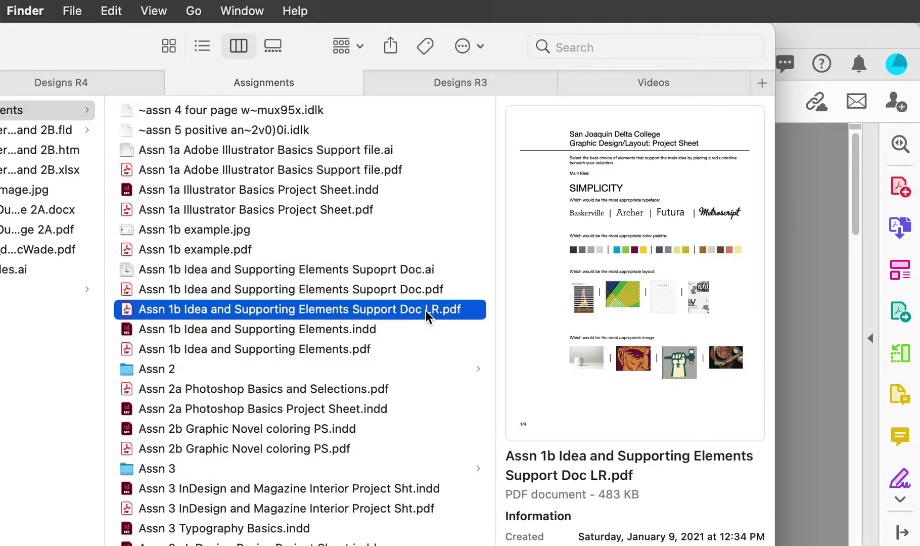
{"action": "left_click", "coordinate": [417, 291]}
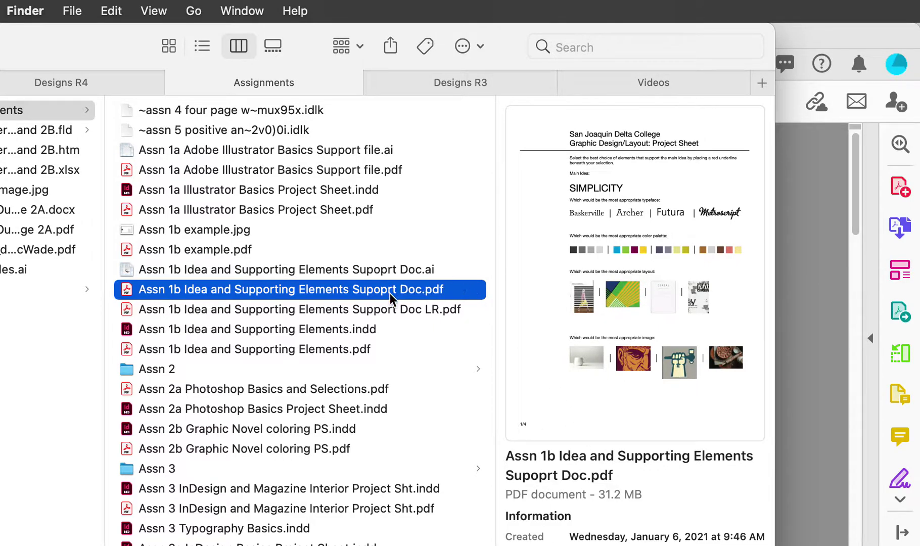
{"action": "mouse_move", "coordinate": [653, 305]}
{"action": "mouse_move", "coordinate": [651, 363]}
{"action": "scroll", "coordinate": [428, 308], "scroll_direction": "right", "scroll_amount": 1}
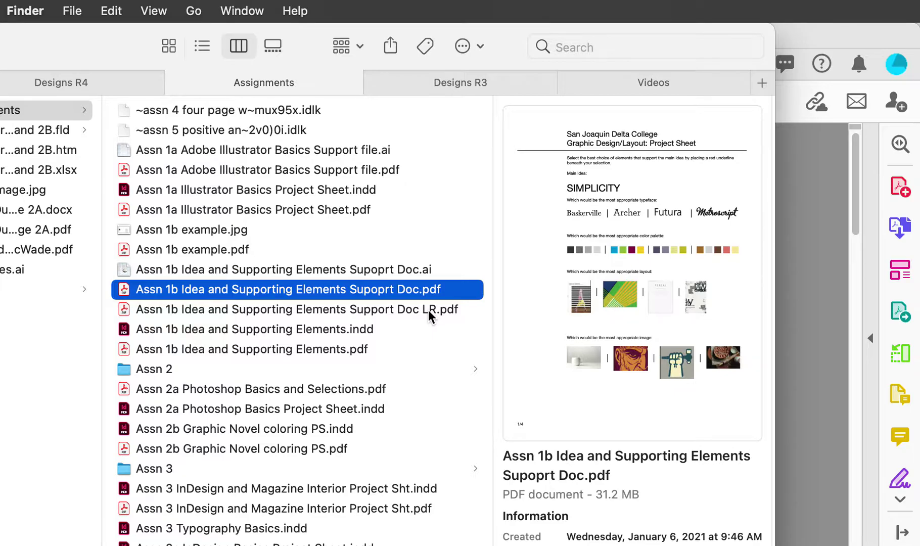
{"action": "scroll", "coordinate": [428, 310], "scroll_direction": "left", "scroll_amount": 1}
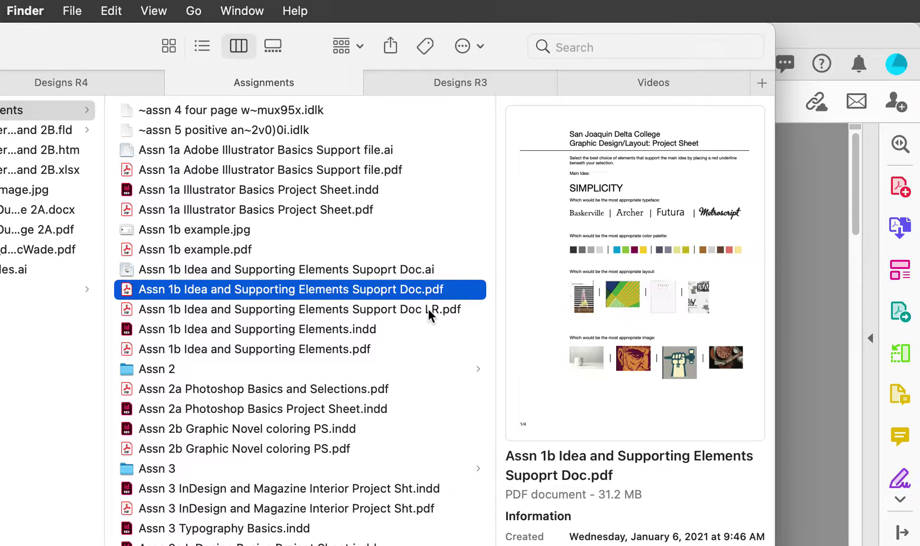
{"action": "left_click", "coordinate": [387, 309]}
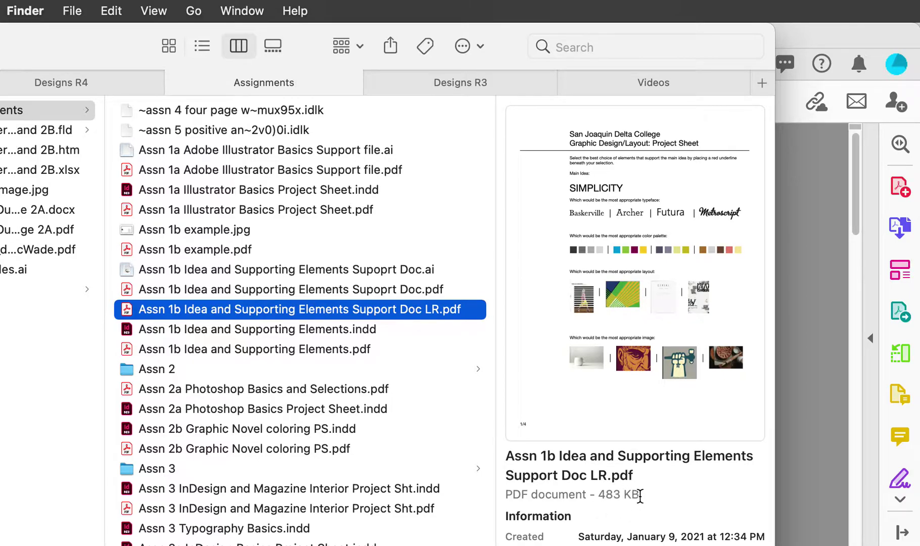
{"action": "left_click", "coordinate": [400, 290]}
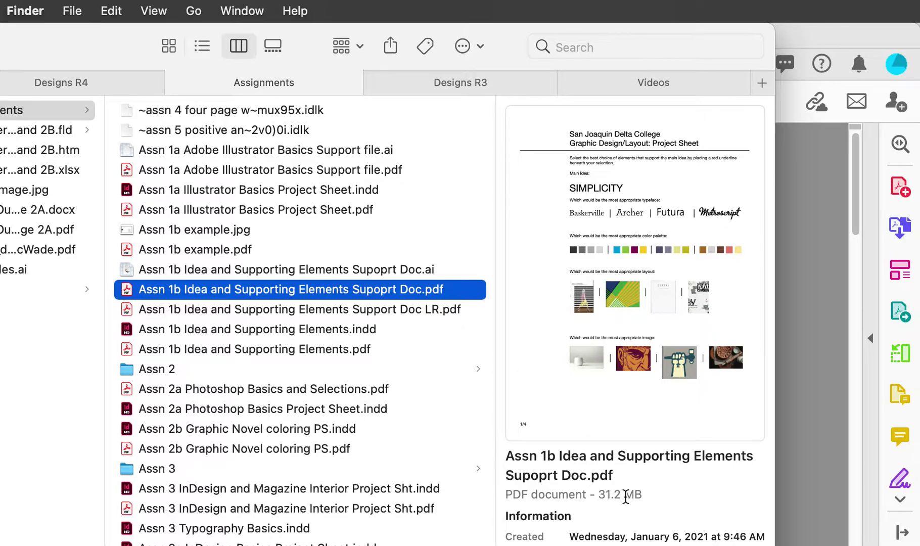
{"action": "left_click", "coordinate": [393, 308]}
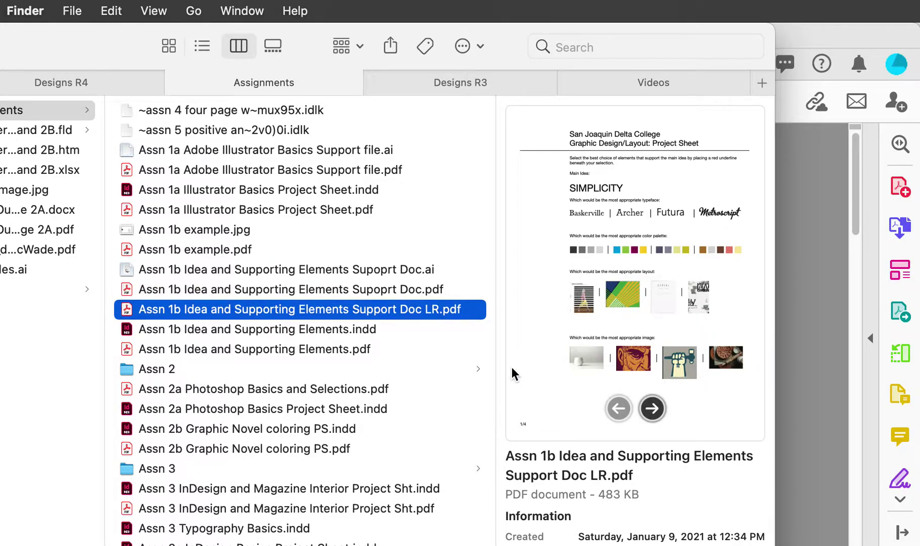
{"action": "left_click", "coordinate": [412, 293]}
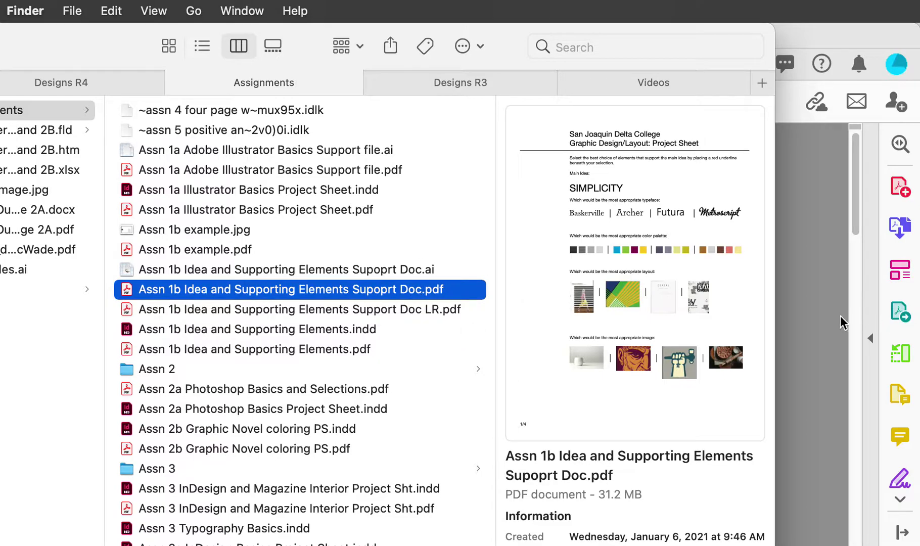
Return to Acrobat and start saving the document as an Optimized PDF, agreeing to save it first.
{"action": "left_click", "coordinate": [811, 326]}
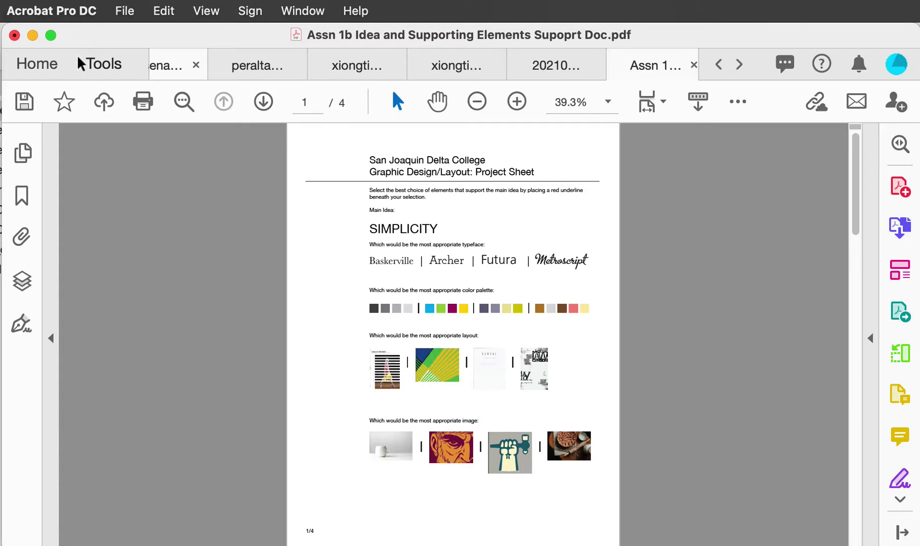
{"action": "left_click", "coordinate": [130, 12]}
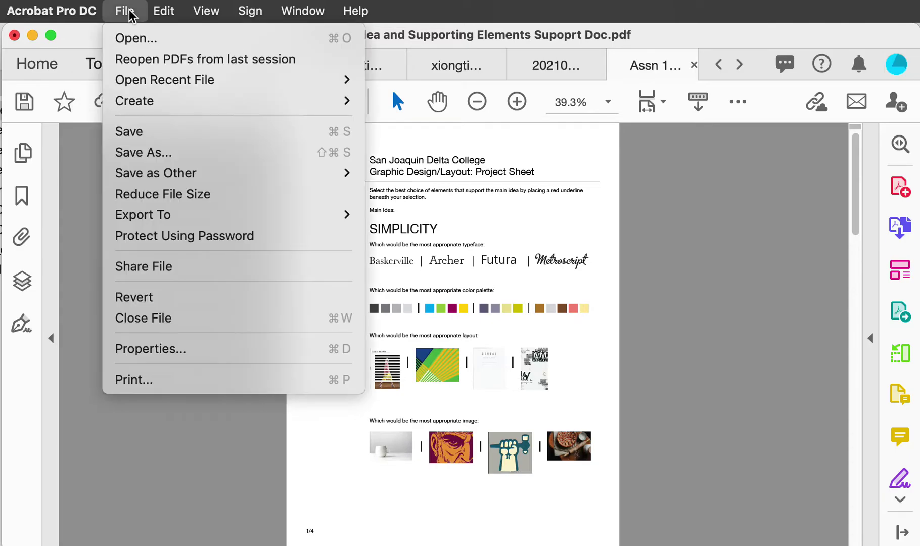
{"action": "mouse_move", "coordinate": [164, 174]}
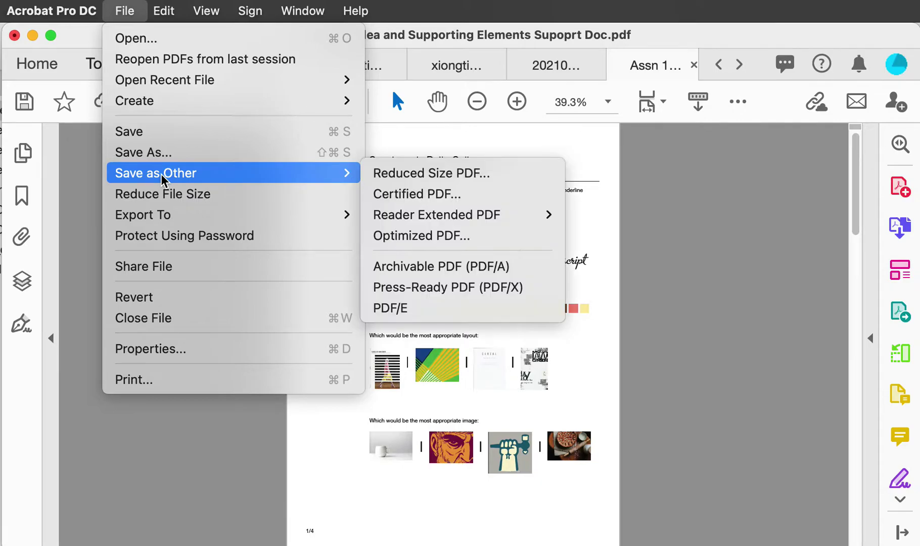
{"action": "left_click", "coordinate": [448, 238]}
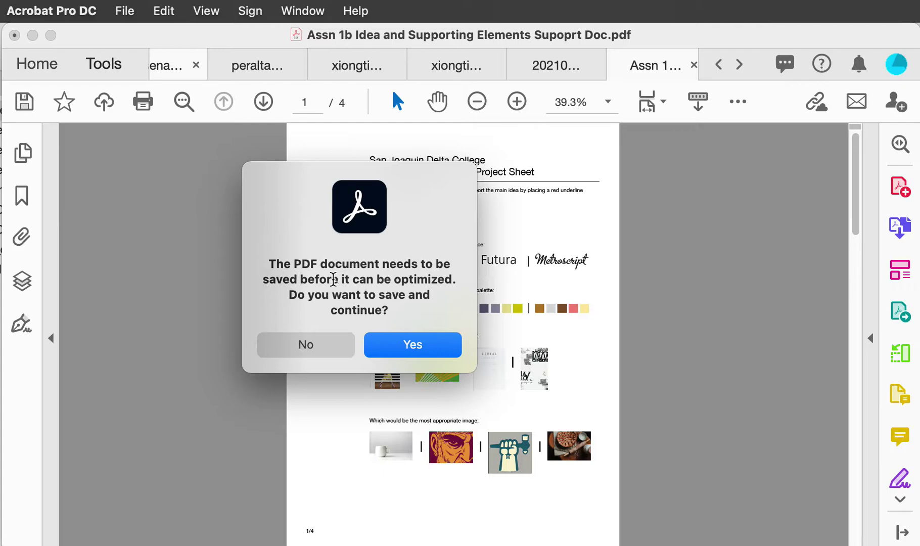
{"action": "left_click", "coordinate": [411, 345]}
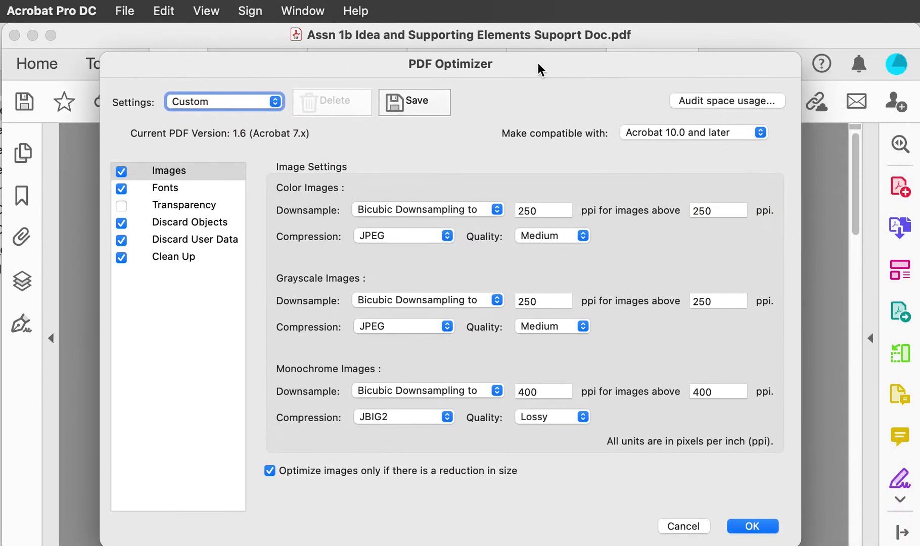
Audit the PDF's space usage by content type and close the results.
{"action": "left_click_drag", "start_coordinate": [538, 63], "coordinate": [525, 32]}
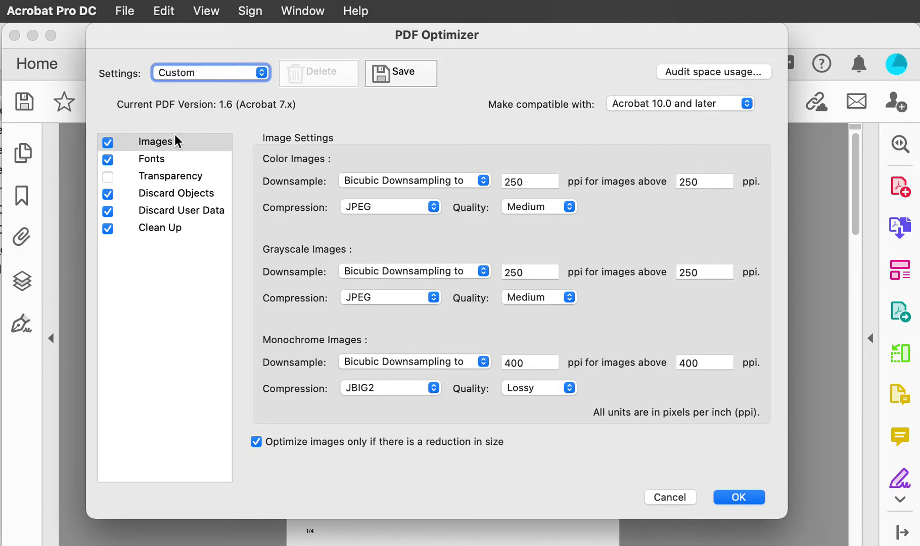
{"action": "left_click", "coordinate": [705, 73]}
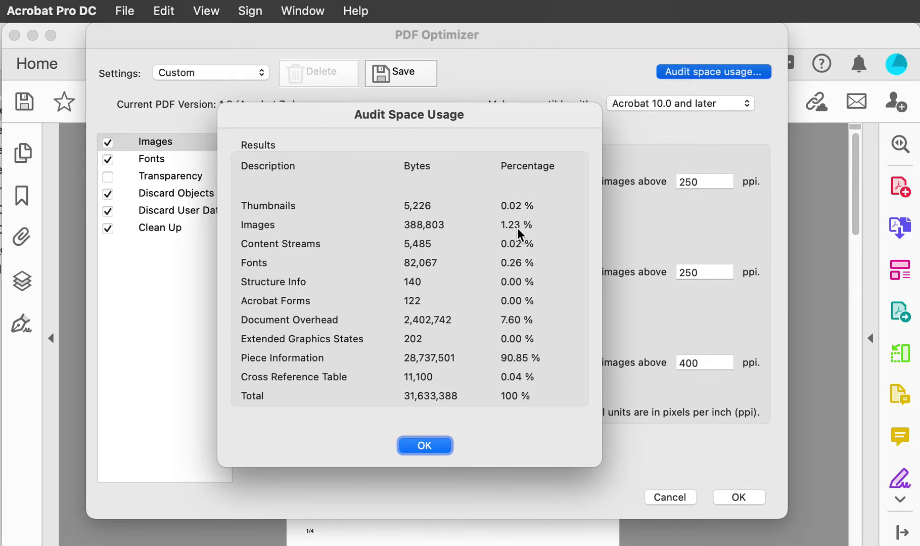
{"action": "left_click", "coordinate": [426, 446]}
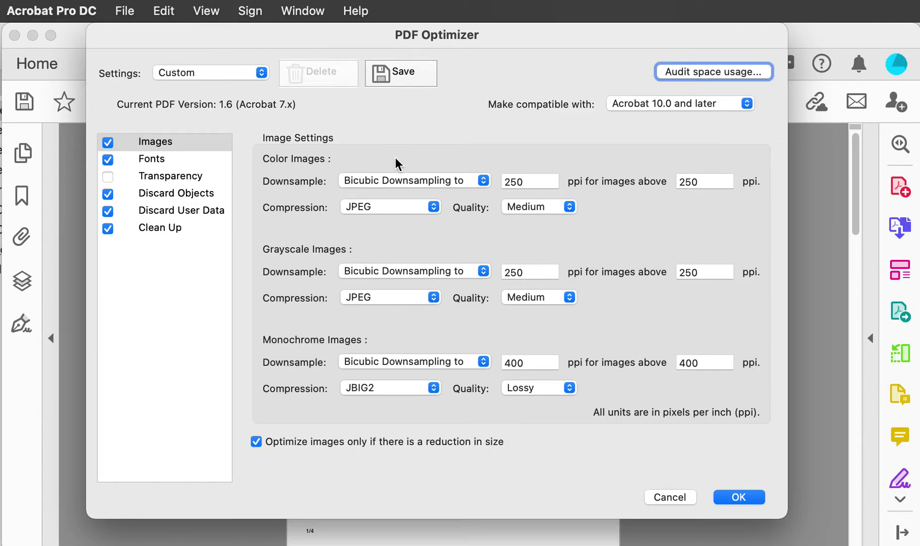
Set color image downsampling to 300 ppi for images above 301 ppi.
{"action": "double_click", "coordinate": [528, 182]}
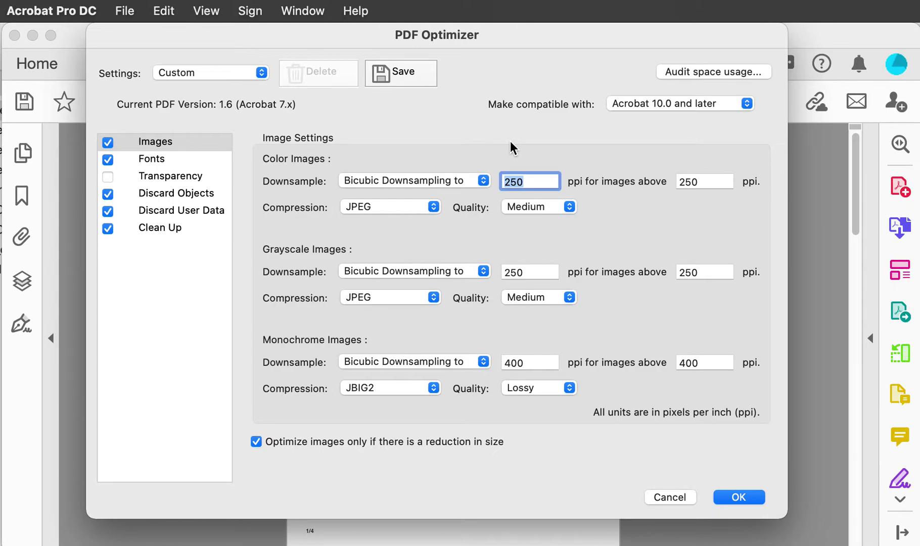
{"action": "type", "text": "300"}
{"action": "left_click_drag", "start_coordinate": [546, 180], "coordinate": [500, 180]}
{"action": "left_click", "coordinate": [710, 181]}
{"action": "type", "text": "301"}
Set grayscale image downsampling to 300 ppi for images above 301 ppi.
{"action": "left_click", "coordinate": [530, 272]}
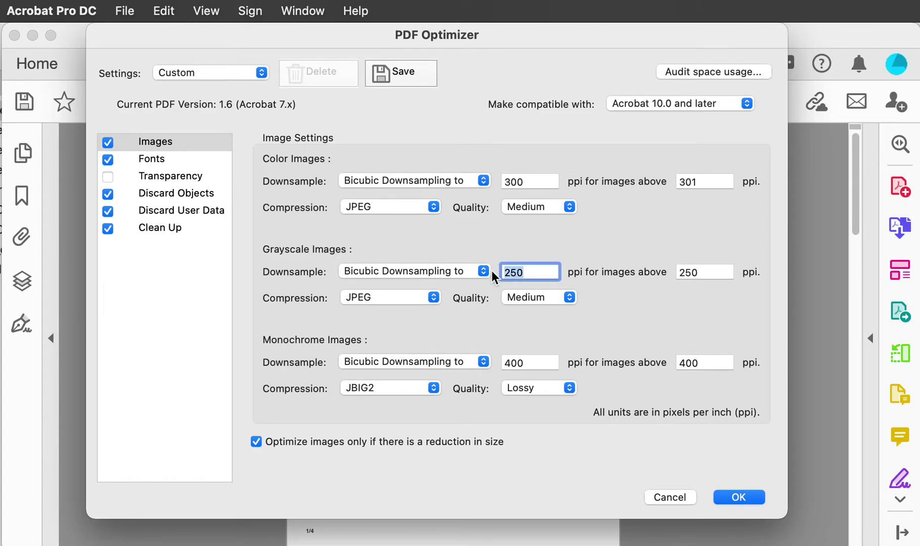
{"action": "type", "text": "300"}
{"action": "key", "text": "Tab"}
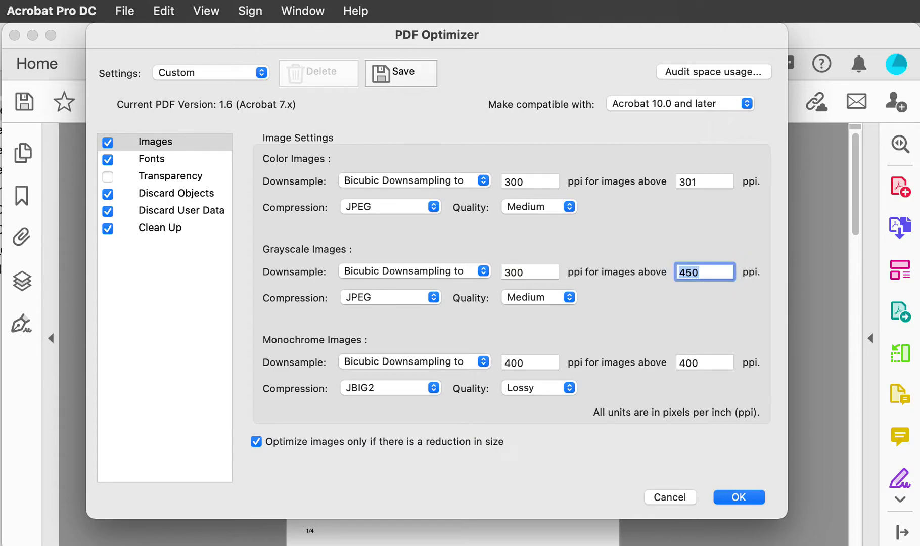
{"action": "type", "text": "301"}
Review the optimizer's Fonts, Discard Objects, Discard User Data and Clean Up settings.
{"action": "left_click", "coordinate": [167, 160]}
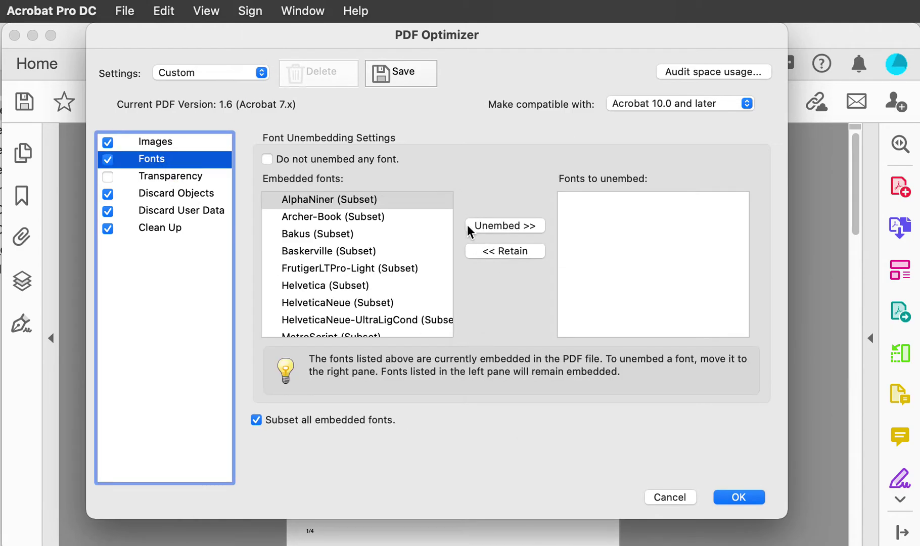
{"action": "scroll", "coordinate": [381, 252], "scroll_direction": "down", "scroll_amount": 1}
{"action": "scroll", "coordinate": [381, 252], "scroll_direction": "down", "scroll_amount": 3}
{"action": "scroll", "coordinate": [381, 252], "scroll_direction": "up", "scroll_amount": 4}
{"action": "left_click", "coordinate": [155, 193]}
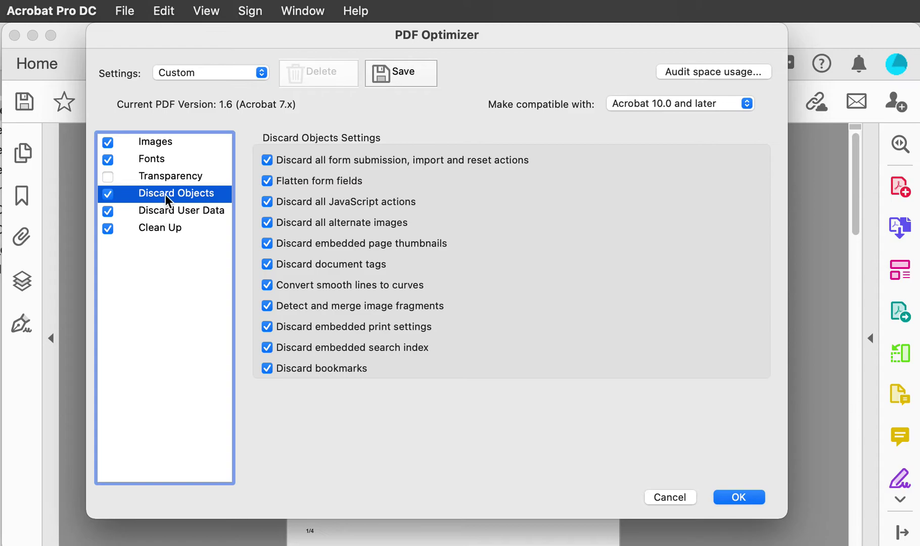
{"action": "left_click", "coordinate": [158, 210]}
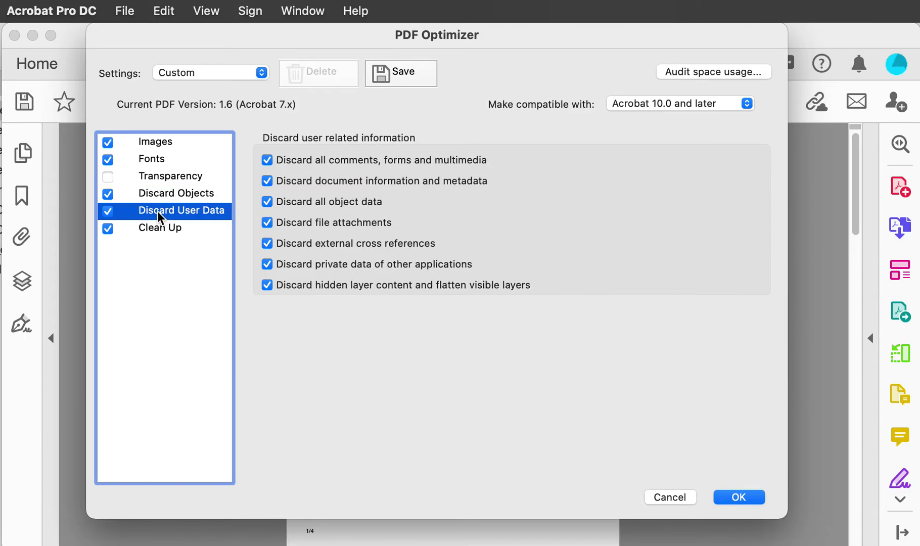
{"action": "left_click", "coordinate": [155, 230]}
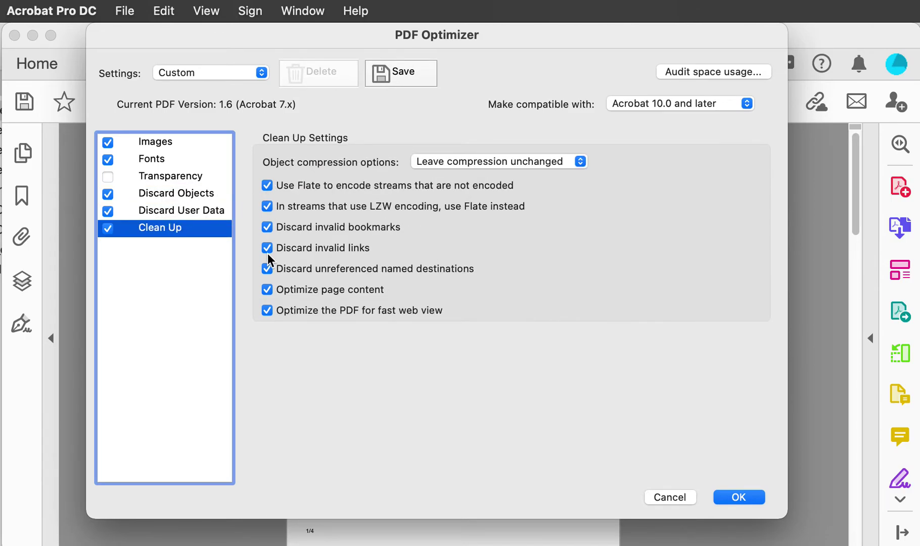
{"action": "left_click", "coordinate": [189, 212]}
{"action": "left_click", "coordinate": [187, 195]}
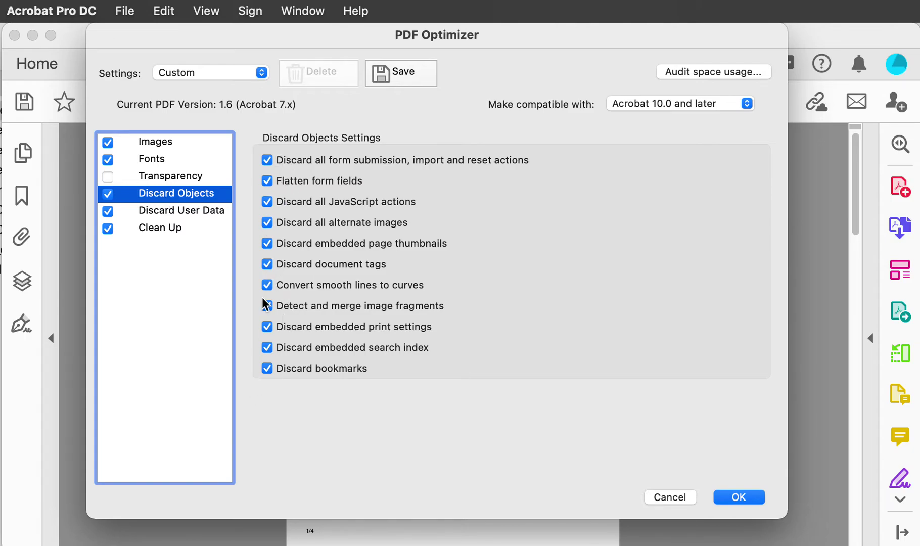
{"action": "left_click", "coordinate": [164, 213]}
{"action": "left_click", "coordinate": [160, 228]}
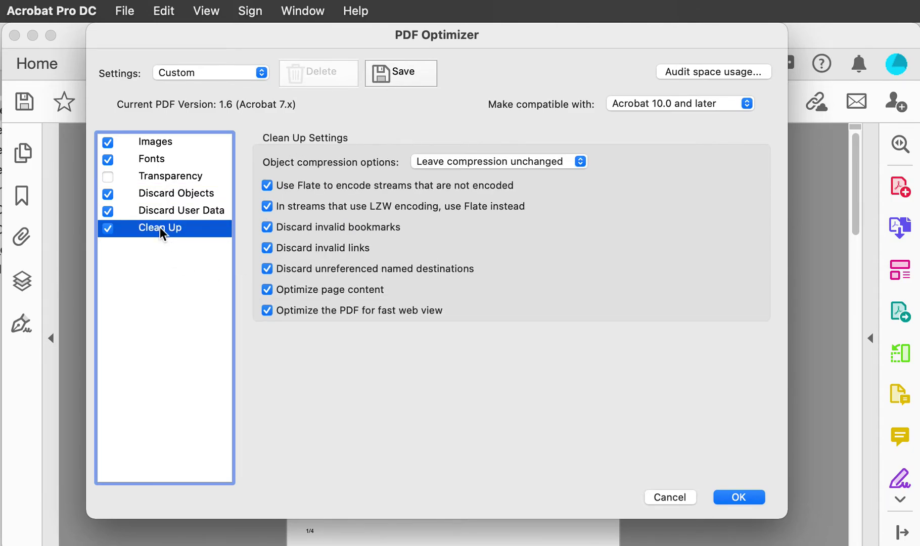
Accept the optimizer settings and save the optimized copy as "Assn 1b Idea and Supporting Elements Supoprt Doc LR 300.pdf" in the Assignments folder.
{"action": "left_click", "coordinate": [733, 498]}
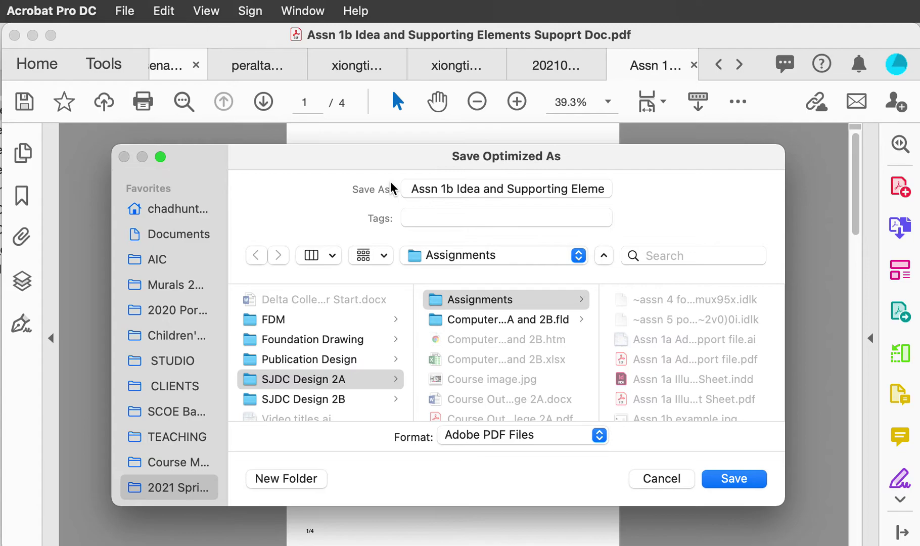
{"action": "left_click_drag", "start_coordinate": [593, 163], "coordinate": [411, 148]}
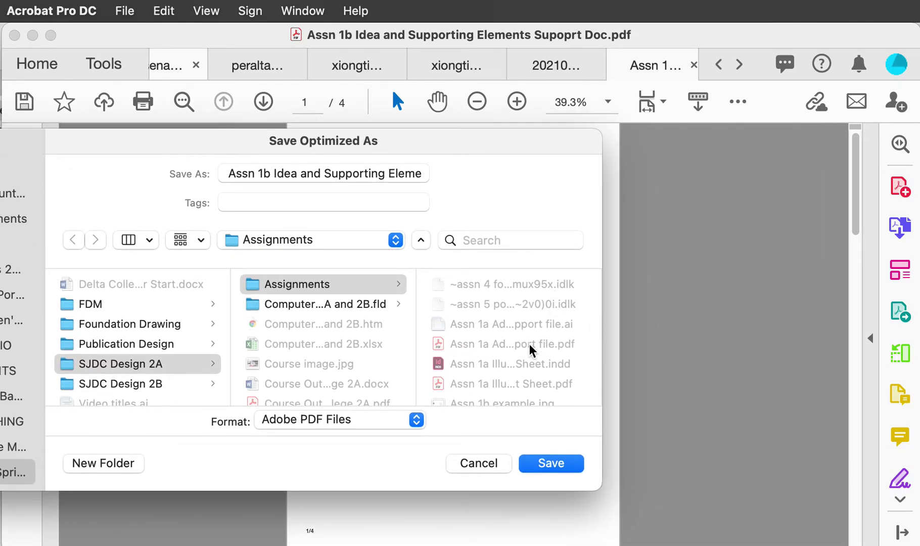
{"action": "left_click", "coordinate": [402, 176]}
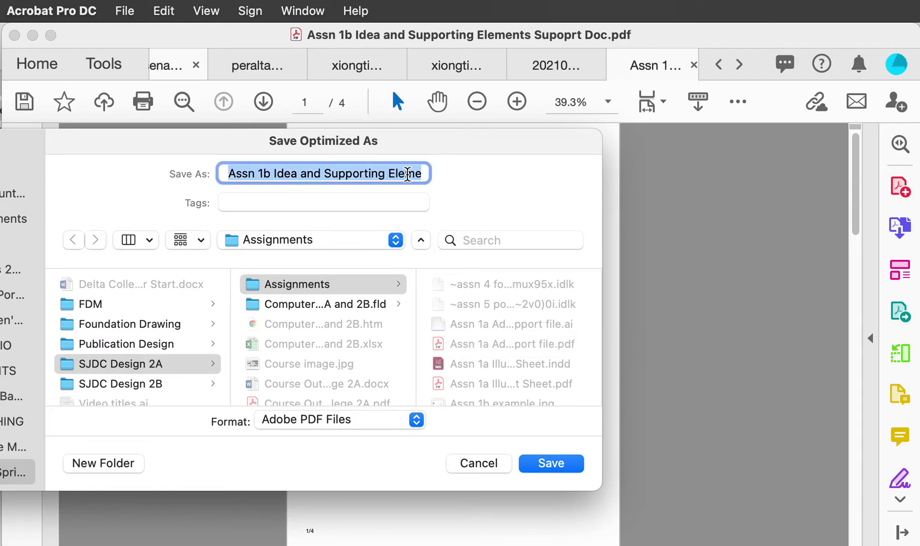
{"action": "key", "text": "Right"}
{"action": "key", "text": "Left"}
{"action": "key", "text": "Left"}
{"action": "key", "text": "Left"}
{"action": "key", "text": "Left"}
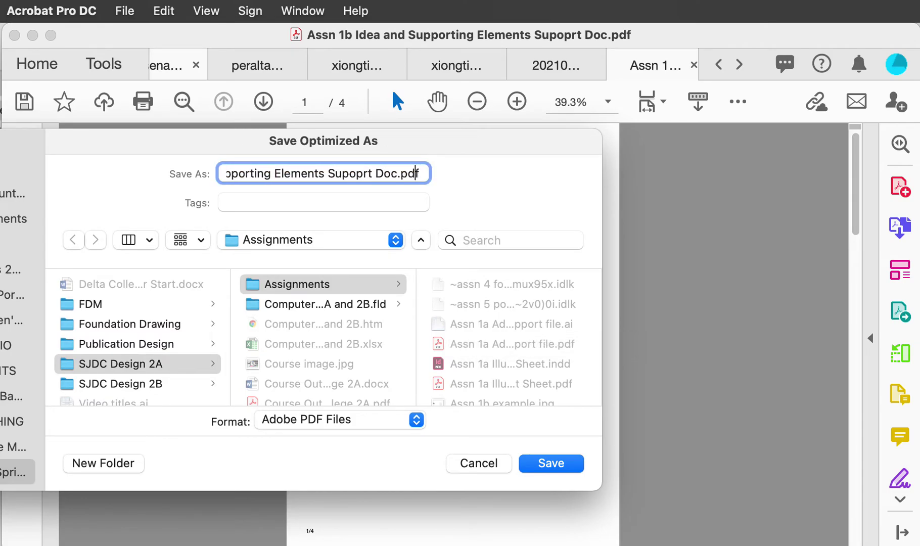
{"action": "type", "text": "LR 300"}
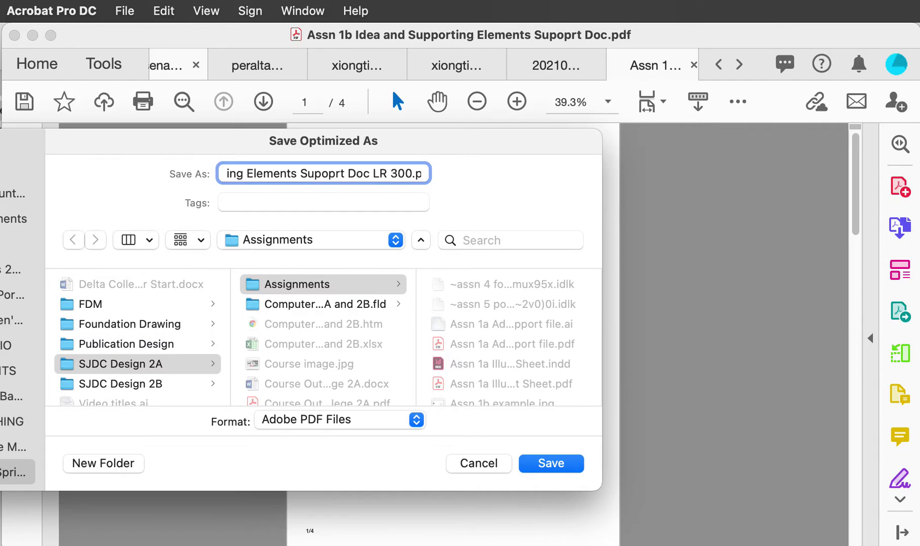
{"action": "key", "text": "Return"}
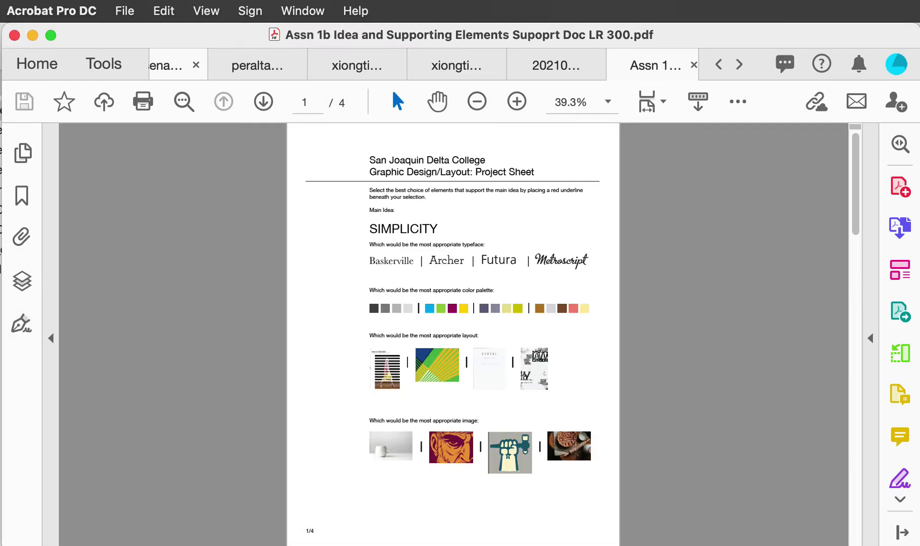
Reopen PDF Optimizer and set color image downsampling to 250 ppi for images above 251 ppi.
{"action": "left_click", "coordinate": [124, 11]}
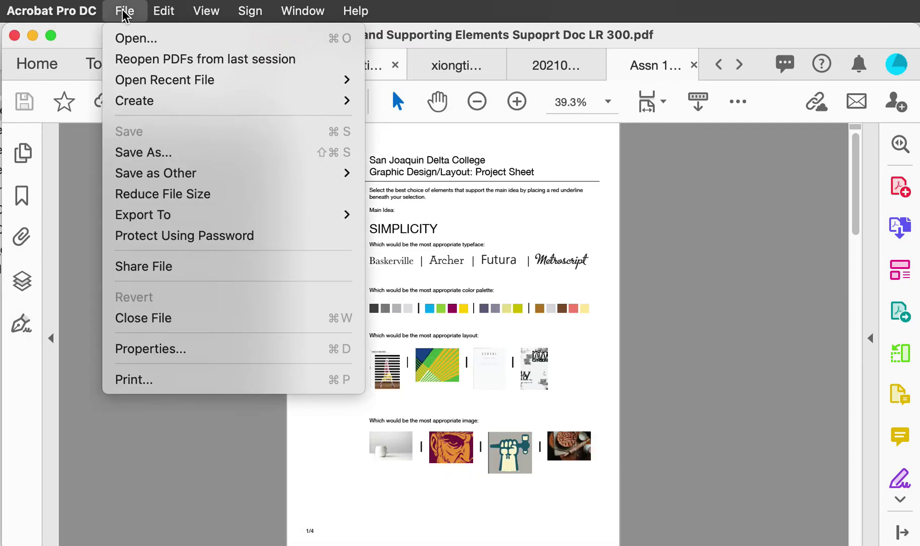
{"action": "mouse_move", "coordinate": [162, 173]}
{"action": "left_click", "coordinate": [527, 247]}
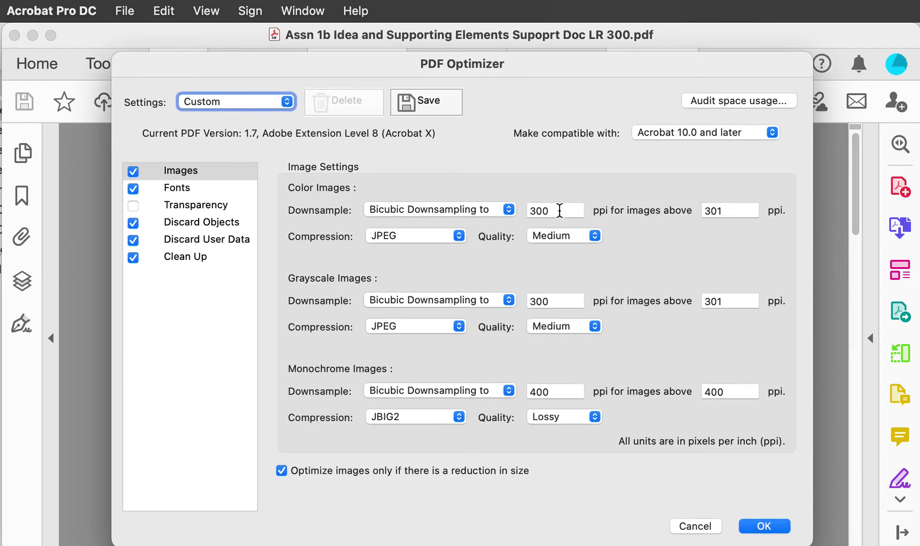
{"action": "double_click", "coordinate": [559, 210]}
{"action": "type", "text": "250"}
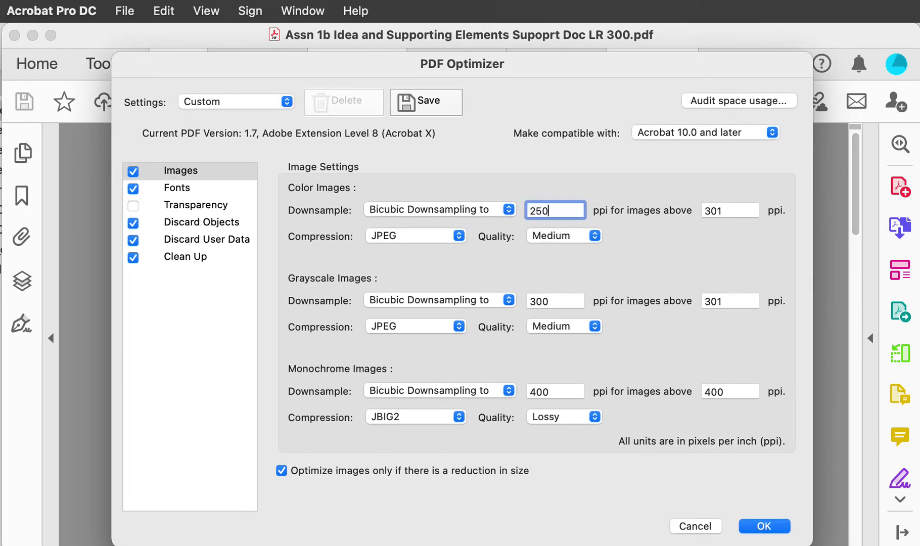
{"action": "key", "text": "Tab"}
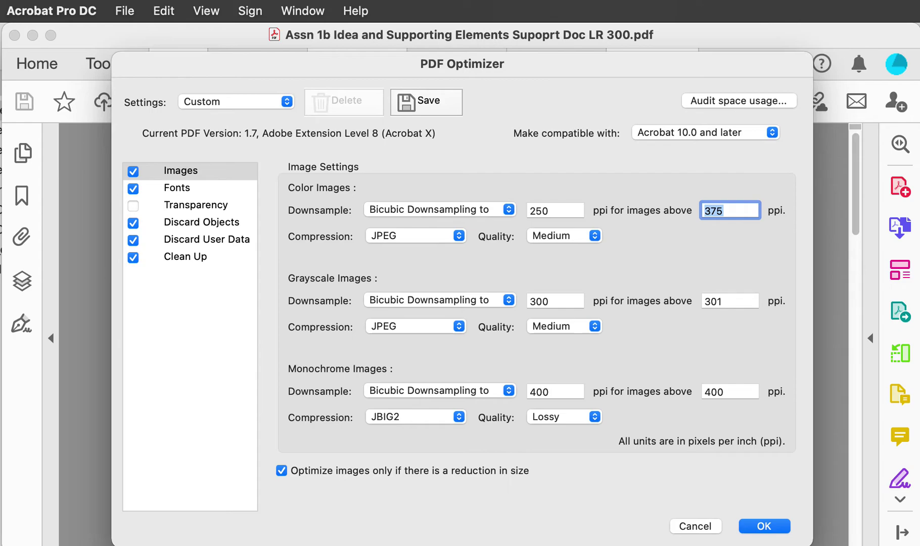
{"action": "type", "text": "251"}
Set grayscale image downsampling to 250 ppi for images above 251 ppi.
{"action": "key", "text": "Tab"}
{"action": "key", "text": "Tab"}
{"action": "key", "text": "Tab"}
{"action": "key", "text": "Tab"}
{"action": "type", "text": "250"}
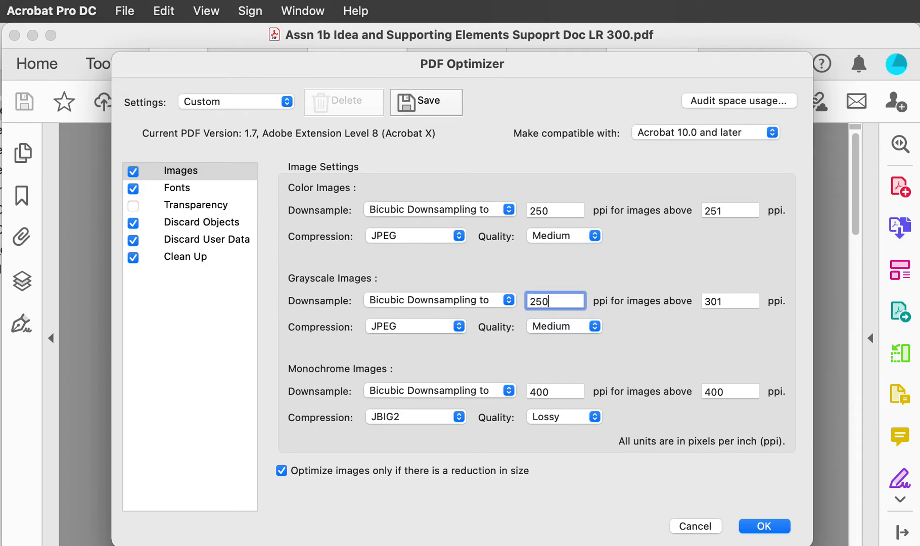
{"action": "key", "text": "Tab"}
{"action": "type", "text": "2501"}
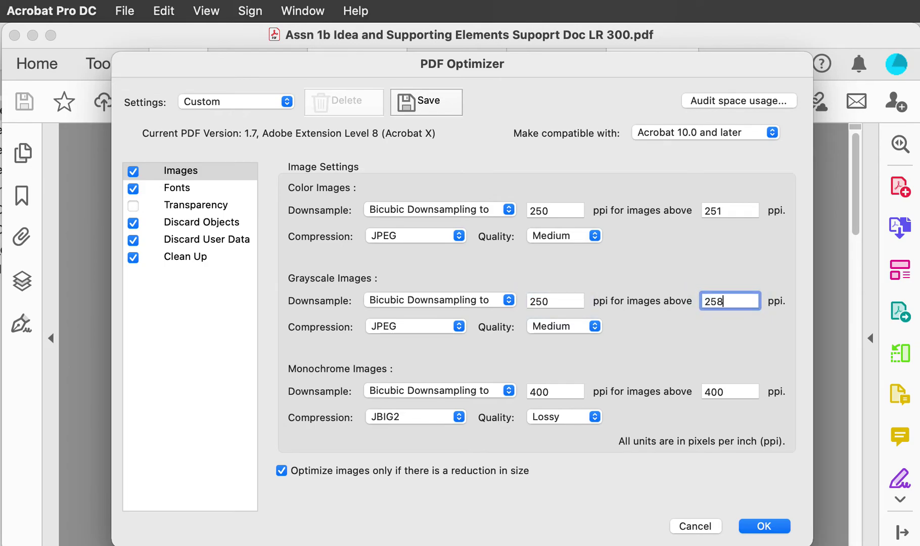
{"action": "key", "text": "BackSpace"}
{"action": "key", "text": "BackSpace"}
{"action": "type", "text": "1"}
Accept the optimizer settings and save the copy as "Assn 1b Idea and Supporting Elements Supoprt Doc LR 250.pdf".
{"action": "left_click", "coordinate": [762, 527]}
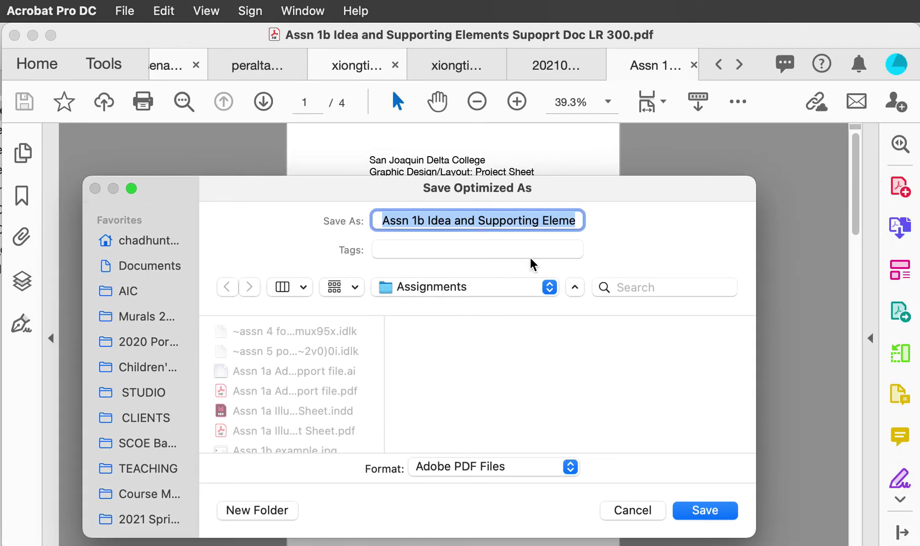
{"action": "key", "text": "Right"}
{"action": "key", "text": "Left"}
{"action": "key", "text": "Left"}
{"action": "key", "text": "Left"}
{"action": "key", "text": "Left"}
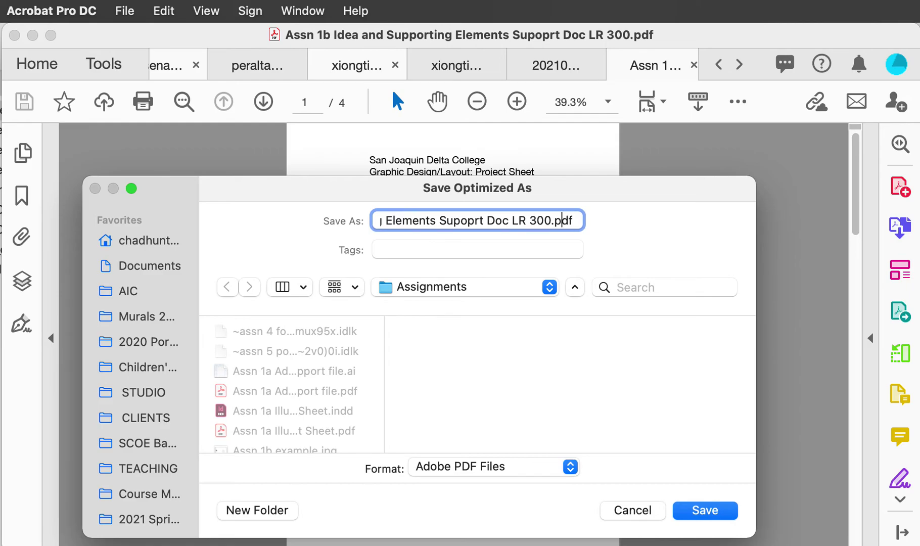
{"action": "key", "text": "shift+Left"}
{"action": "key", "text": "shift+Left"}
{"action": "key", "text": "shift+Left"}
{"action": "type", "text": "250"}
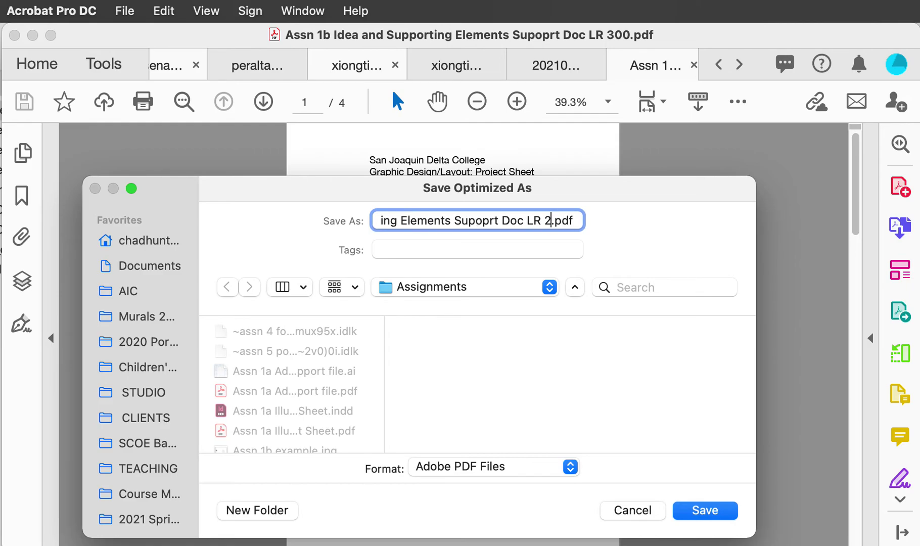
{"action": "key", "text": "Return"}
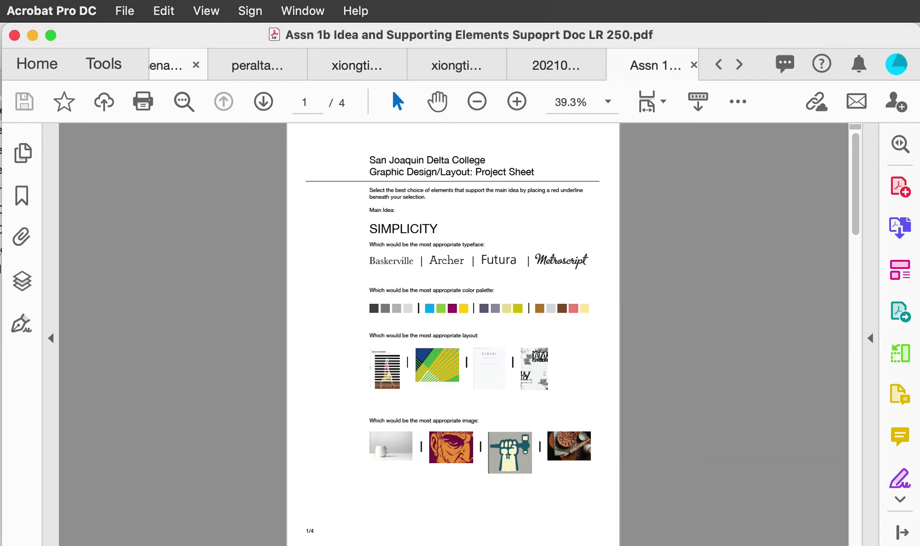
Switch to Finder and compare the file sizes of the LR 300 PDF and the original Supoprt Doc PDF.
{"action": "key", "text": "super+Tab"}
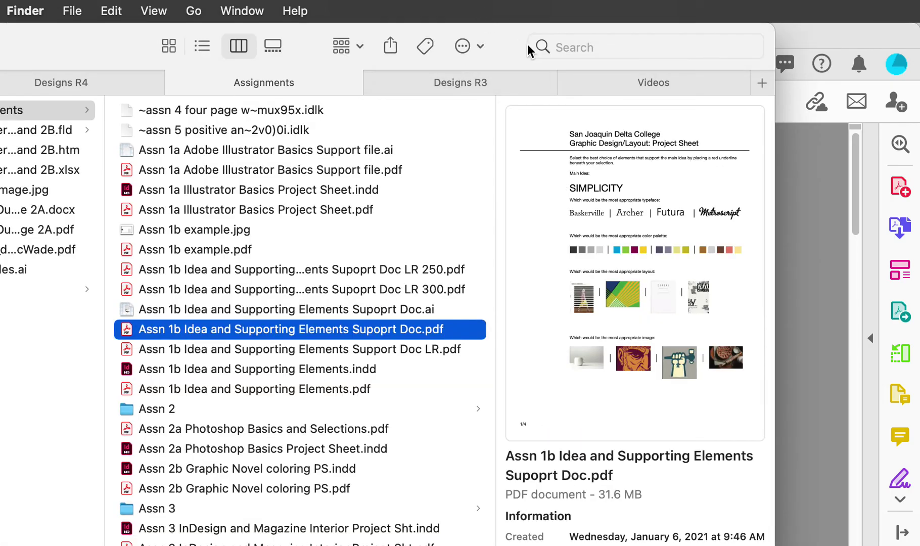
{"action": "left_click_drag", "start_coordinate": [501, 36], "coordinate": [570, 11]}
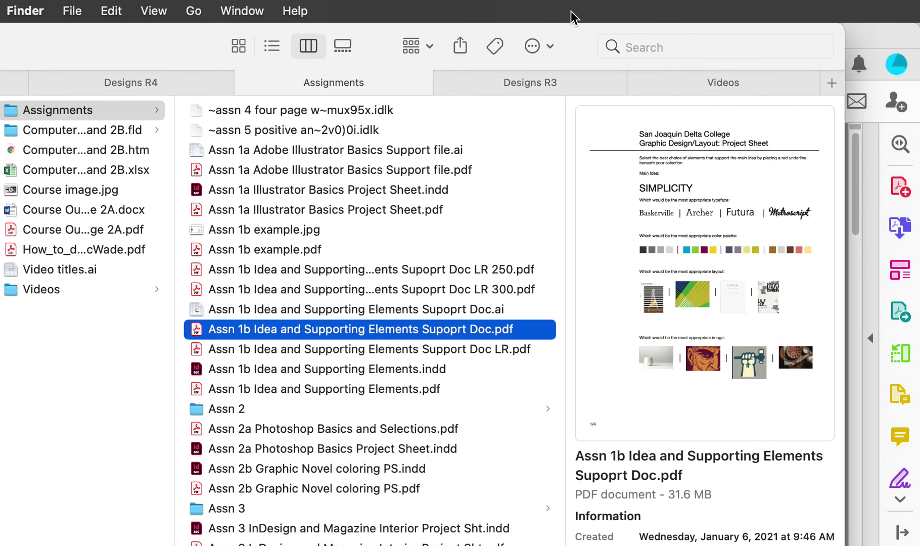
{"action": "left_click", "coordinate": [482, 287]}
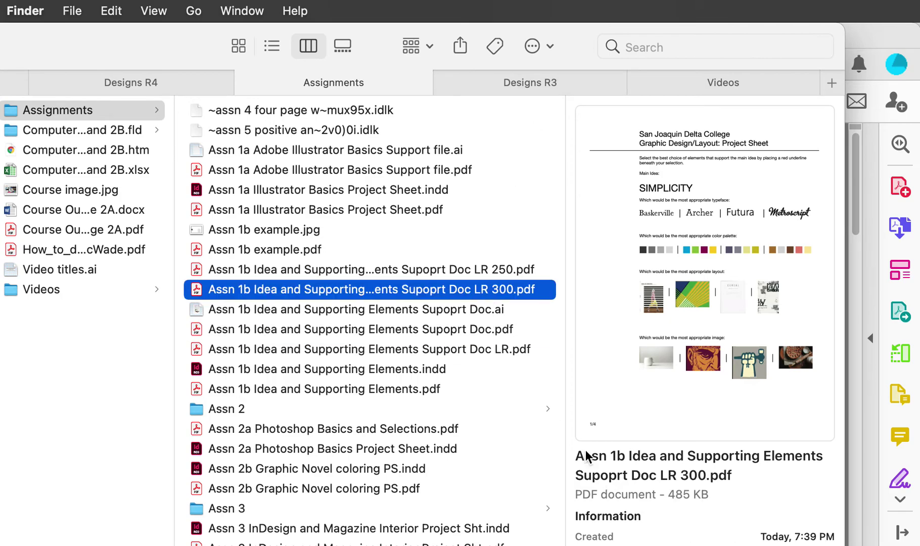
{"action": "left_click", "coordinate": [374, 328]}
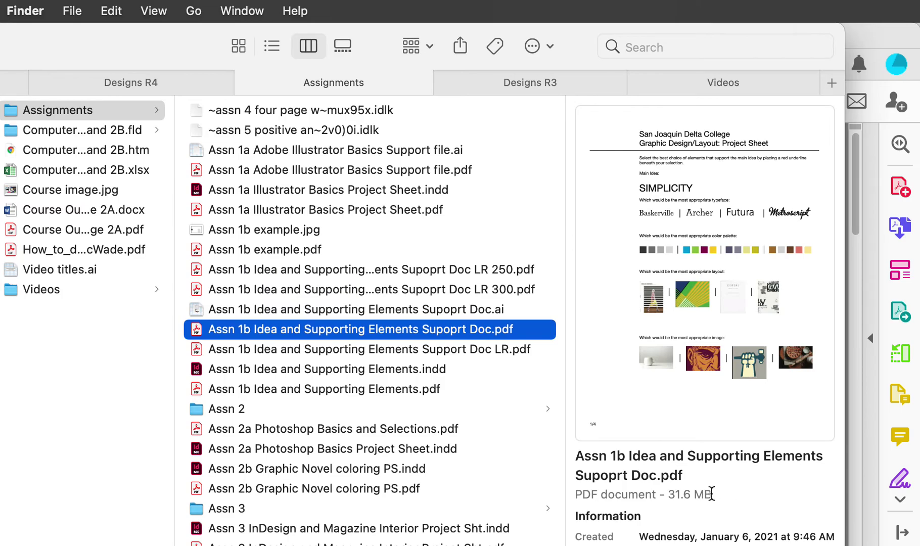
{"action": "left_click", "coordinate": [456, 290]}
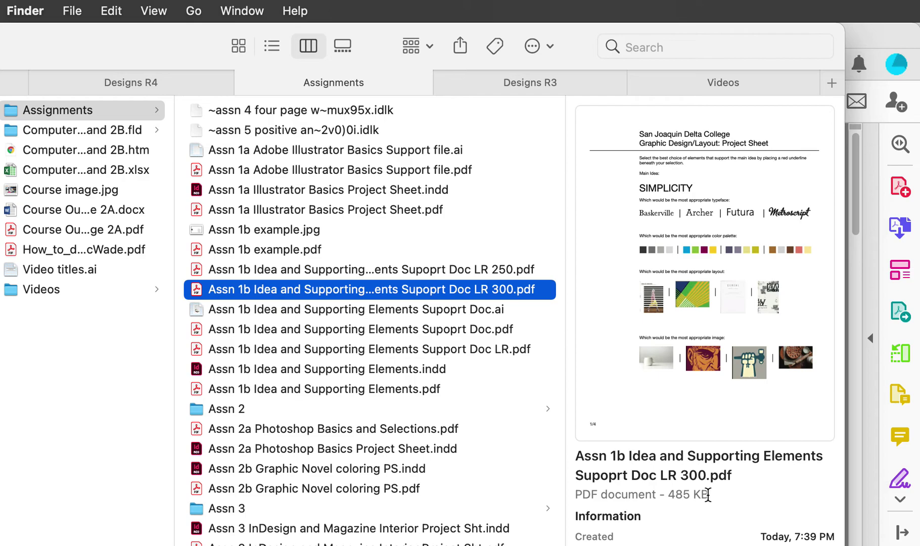
Compare the file sizes of the LR 250 and LR 300 PDFs in the Assignments folder.
{"action": "scroll", "coordinate": [704, 494], "scroll_direction": "left", "scroll_amount": 2}
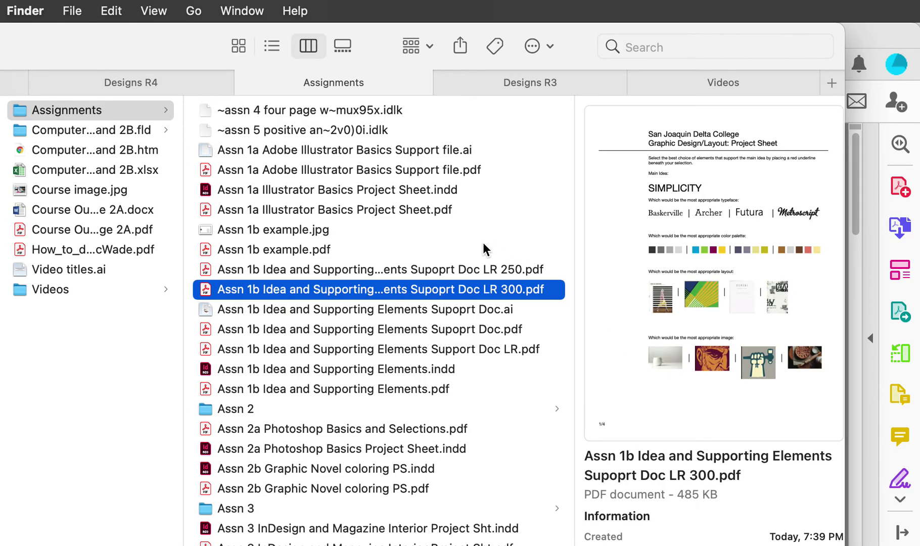
{"action": "left_click", "coordinate": [457, 273]}
{"action": "key", "text": "Up"}
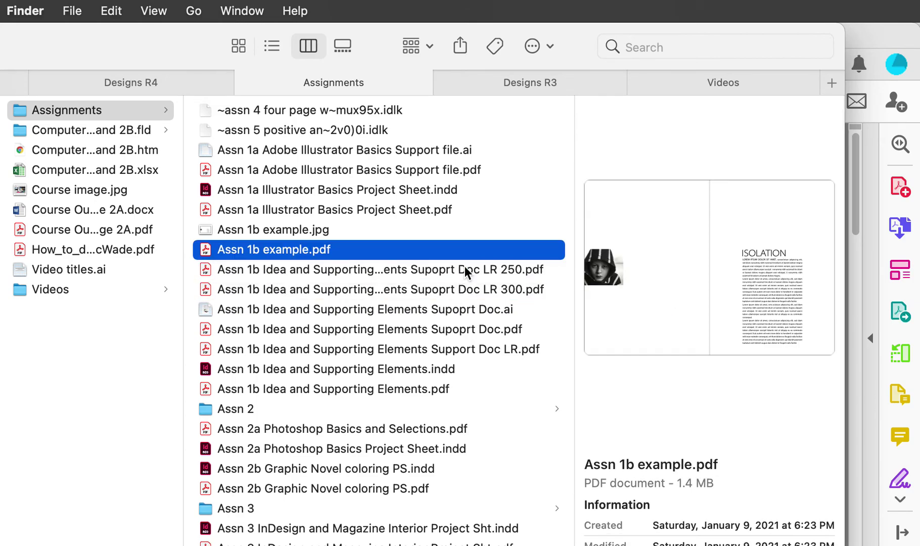
{"action": "left_click", "coordinate": [464, 267]}
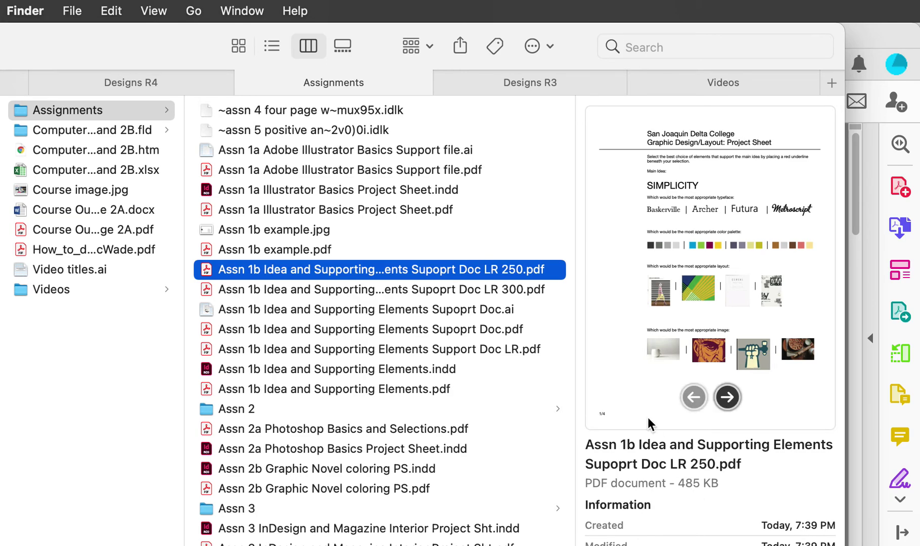
{"action": "left_click", "coordinate": [432, 289]}
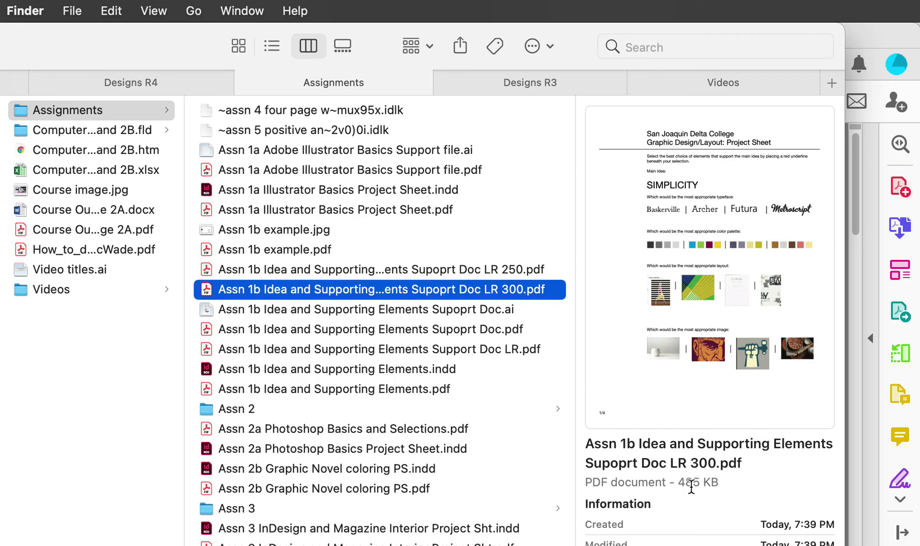
{"action": "left_click", "coordinate": [479, 271]}
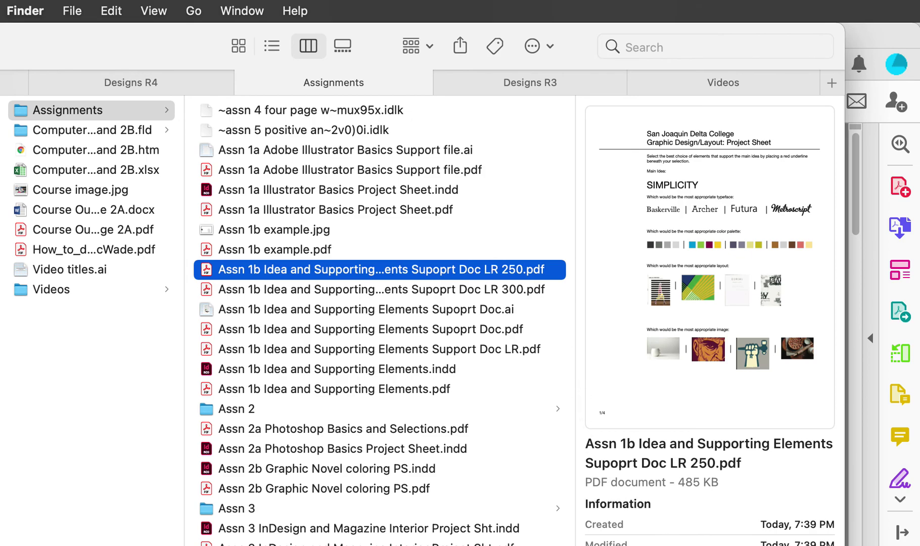
{"action": "left_click", "coordinate": [482, 289]}
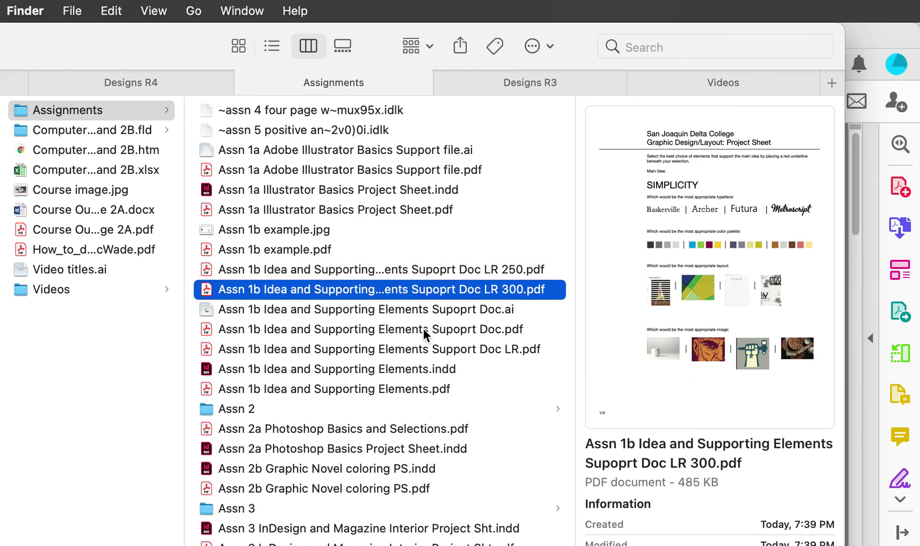